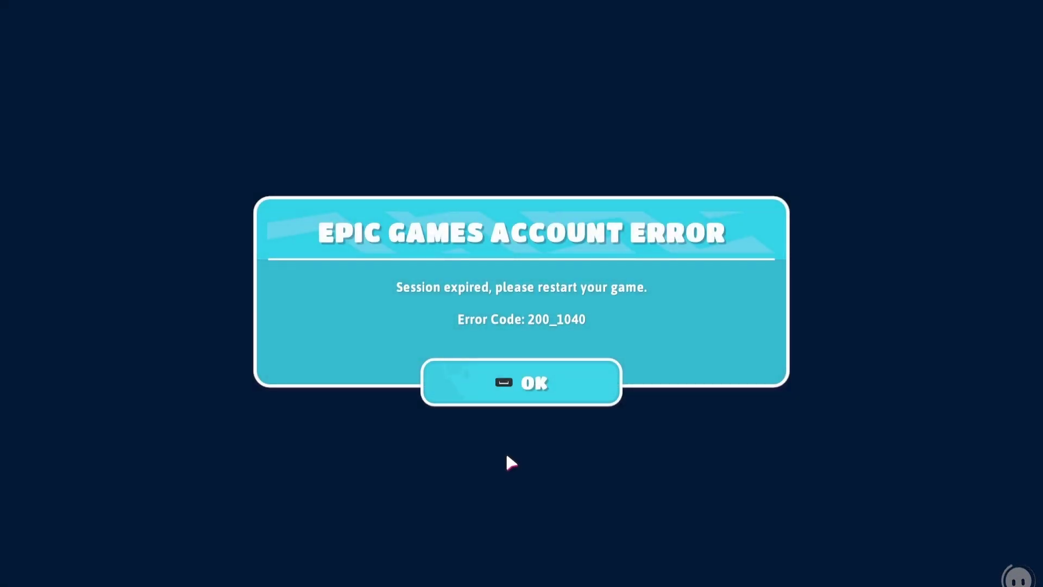
# Dismiss the Epic Games session-expired error (code 200_1040) in Fall Guys
pyautogui.click(517, 385)
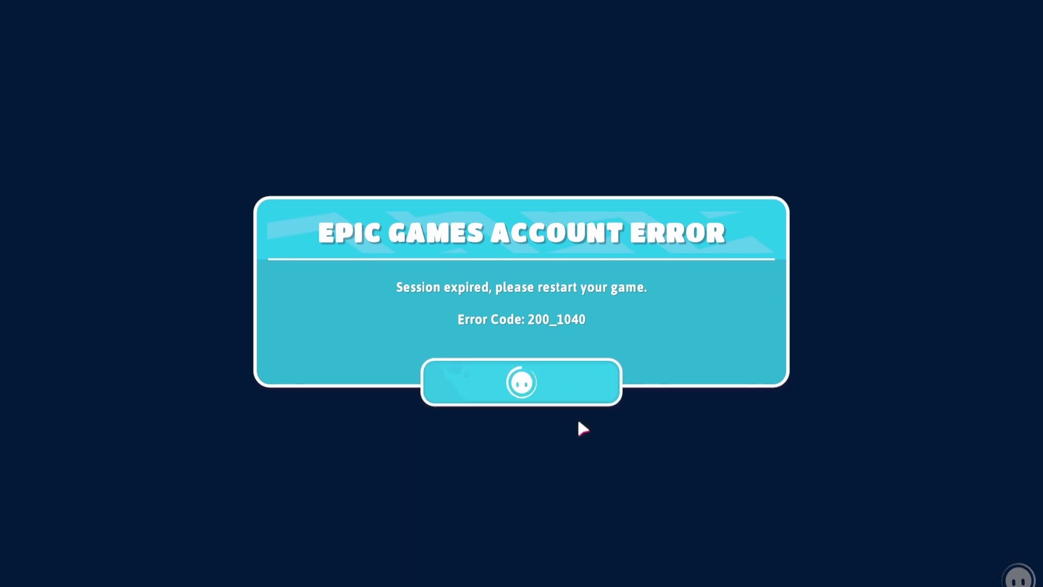
pyautogui.write('task')
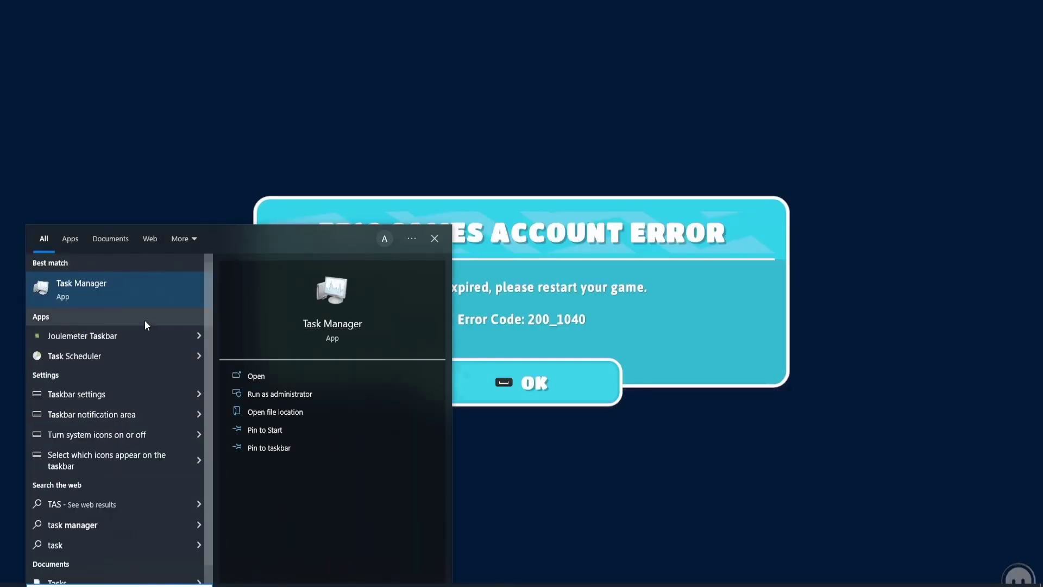
# End Fall Guys in Task Manager, then bring up the Ethernet adapter's actions from adapter options
pyautogui.press('Return')
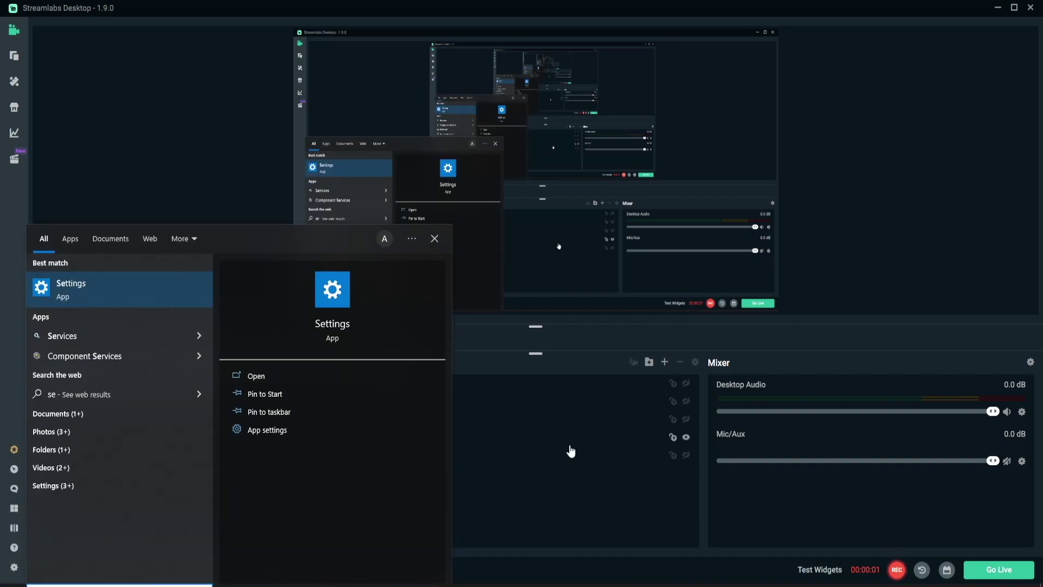
pyautogui.press('Return')
pyautogui.click(679, 189)
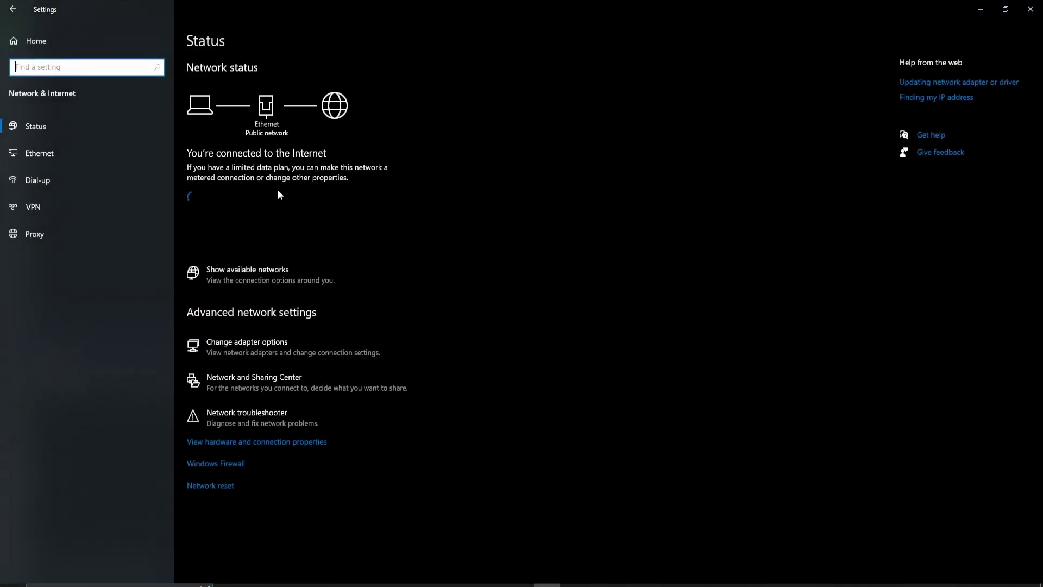
pyautogui.click(231, 351)
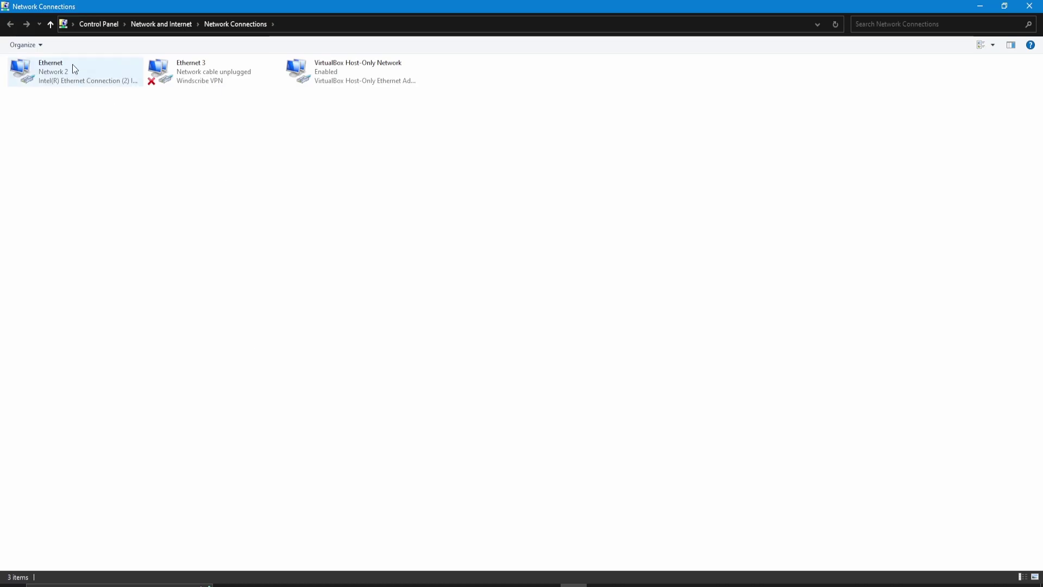
pyautogui.rightClick(73, 64)
# Set Ethernet IPv4 DNS servers to 8.8.4.4 and 8.8.8.8 and confirm the adapter properties
pyautogui.click(132, 87)
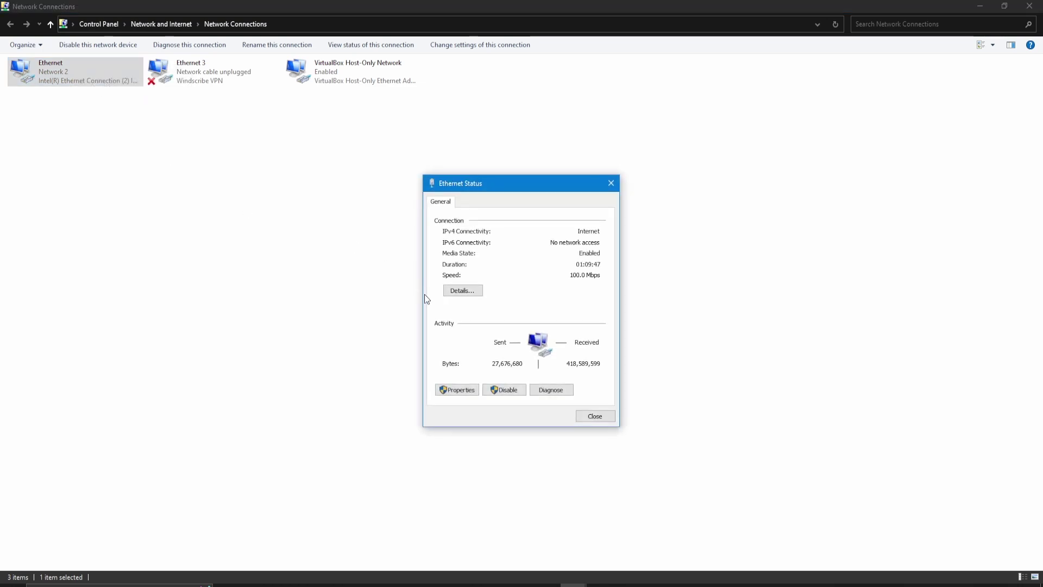
pyautogui.click(470, 392)
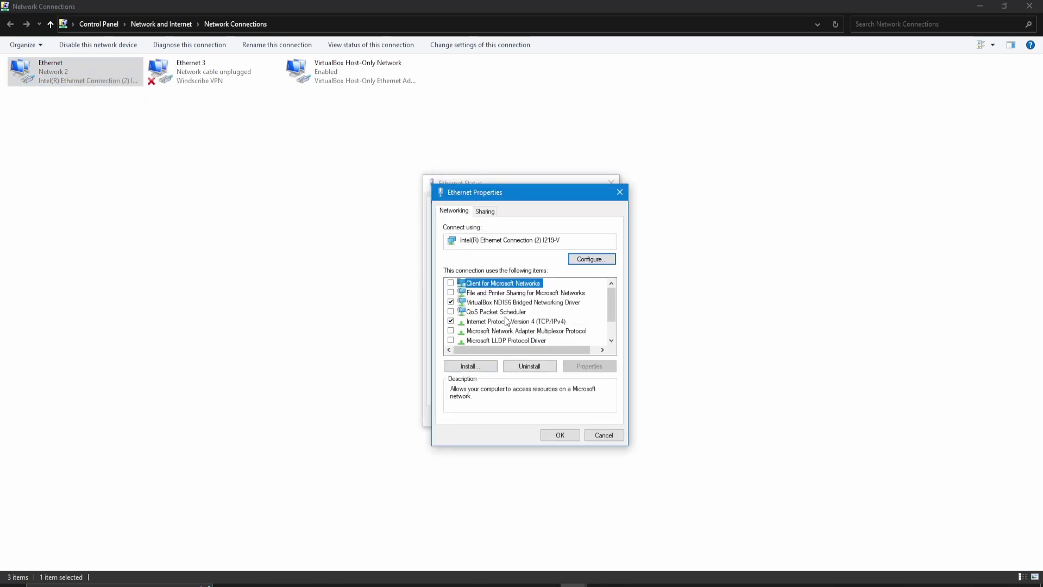
pyautogui.doubleClick(496, 322)
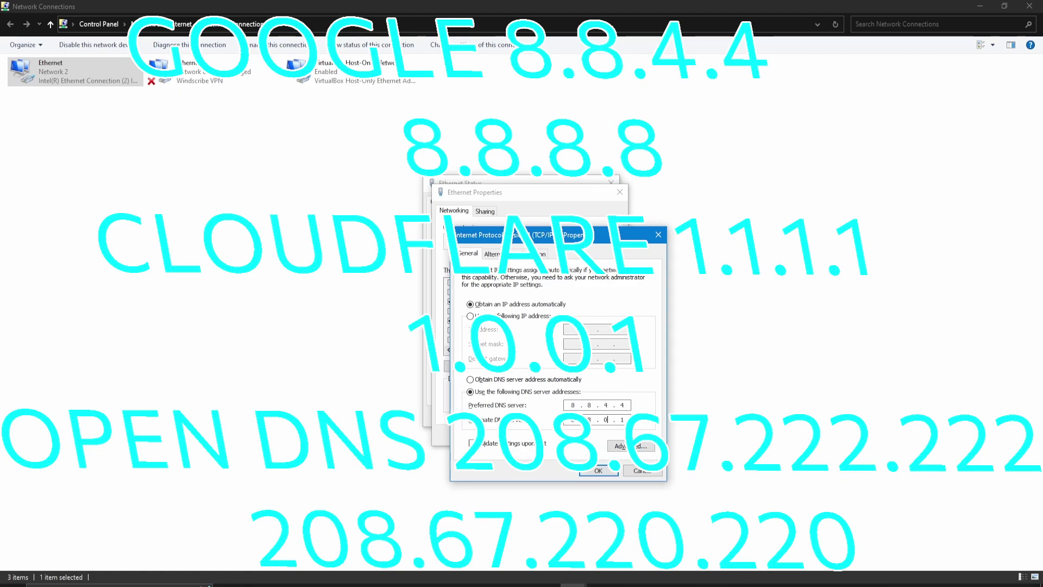
pyautogui.click(613, 474)
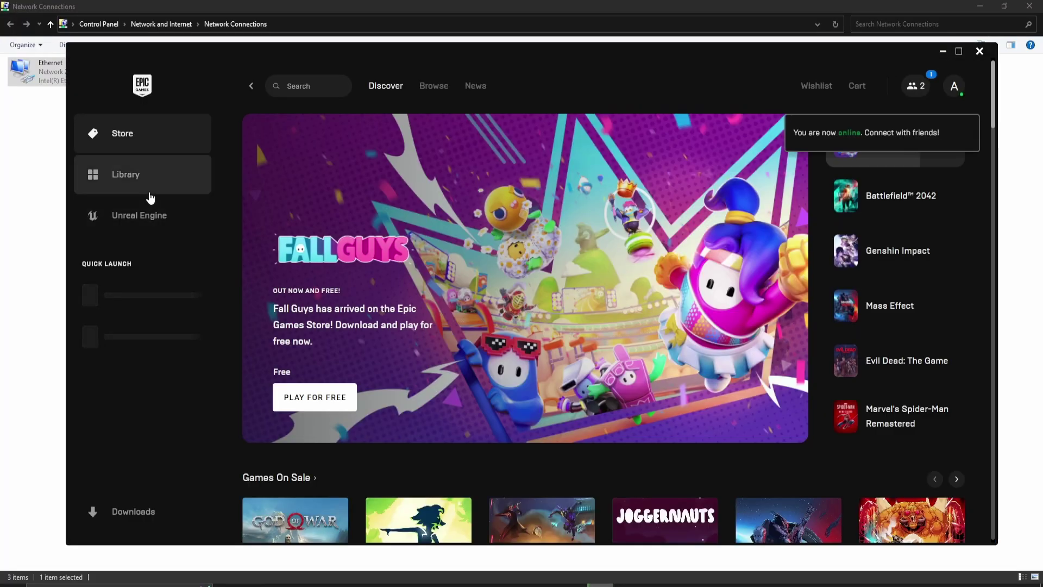
# Go to the Epic Games Library to relaunch Fall Guys
pyautogui.click(138, 166)
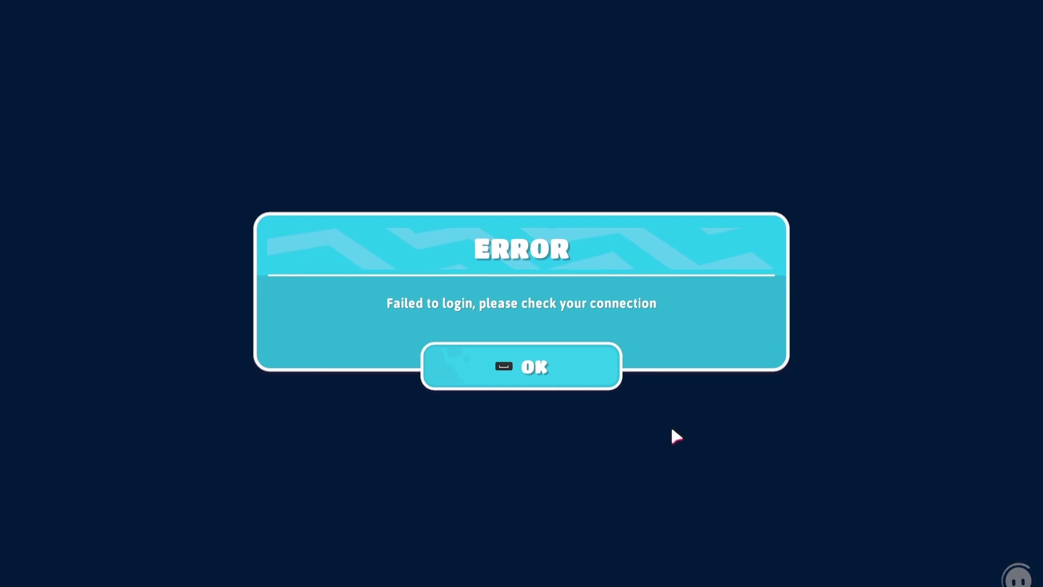
# Dismiss the Fall Guys 'Failed to login' error to reach the title screen
pyautogui.click(571, 382)
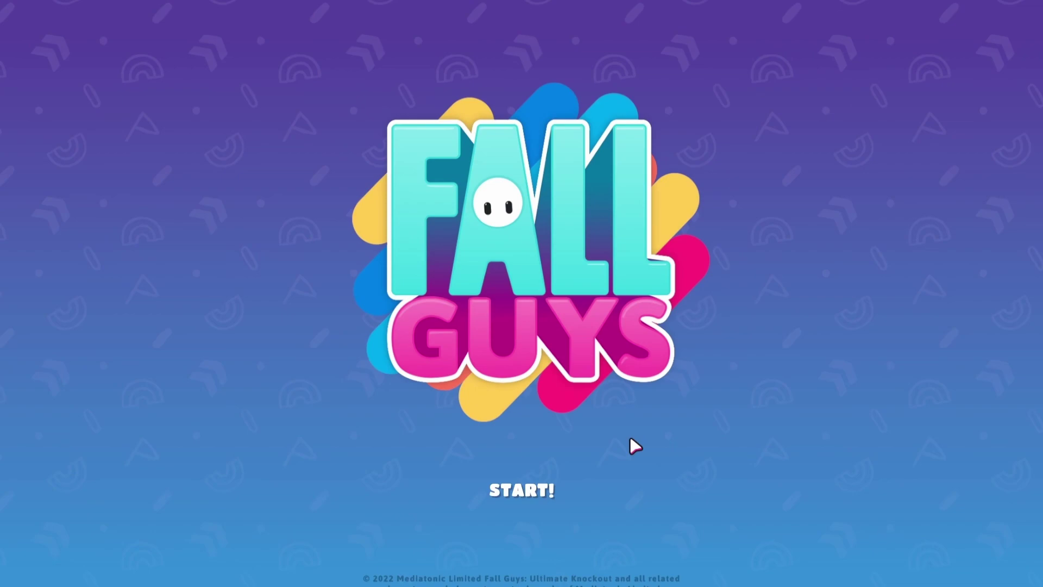
# Activate START! on the Fall Guys title screen with the space key
pyautogui.press('space')
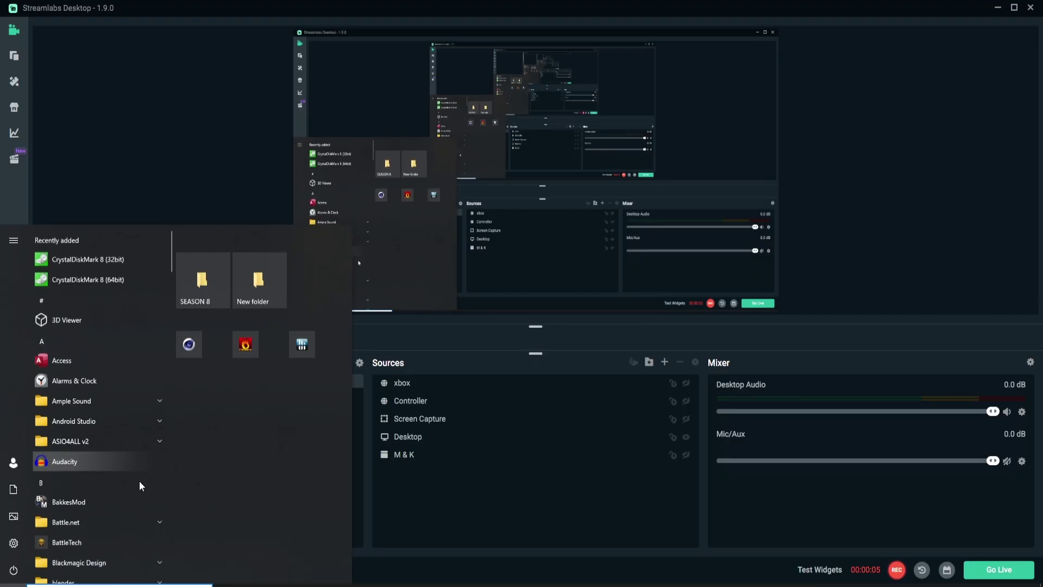
pyautogui.write('device')
# Open Device Manager and start the driver update for the Intel Ethernet Connection (2) I219-V
pyautogui.press('Return')
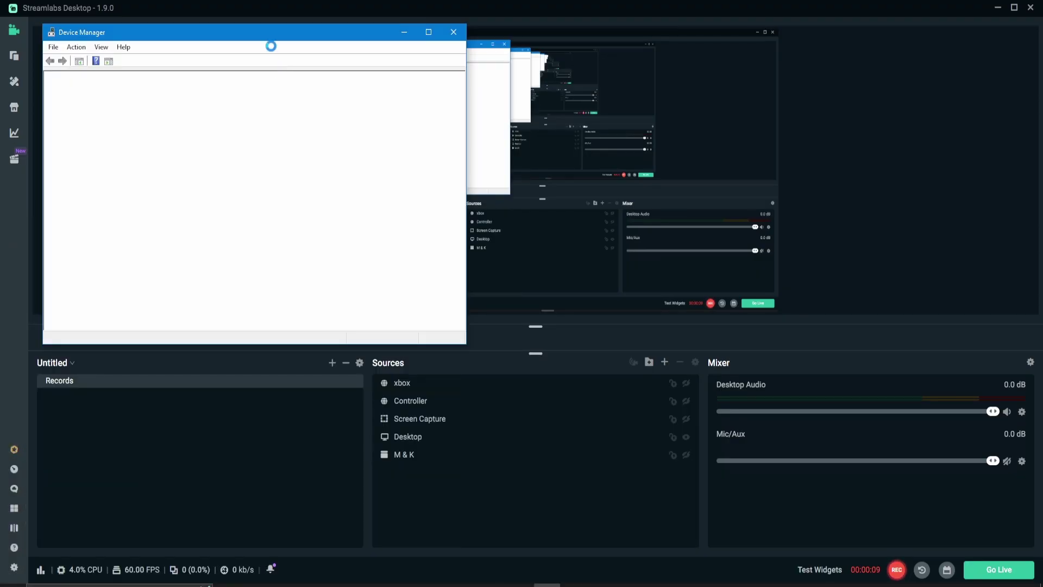
pyautogui.doubleClick(394, 257)
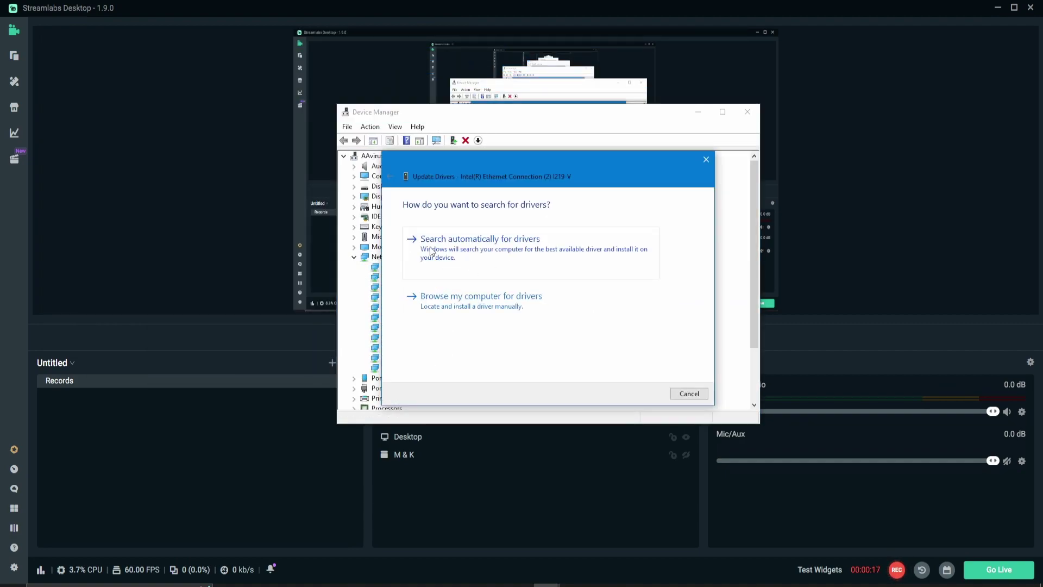